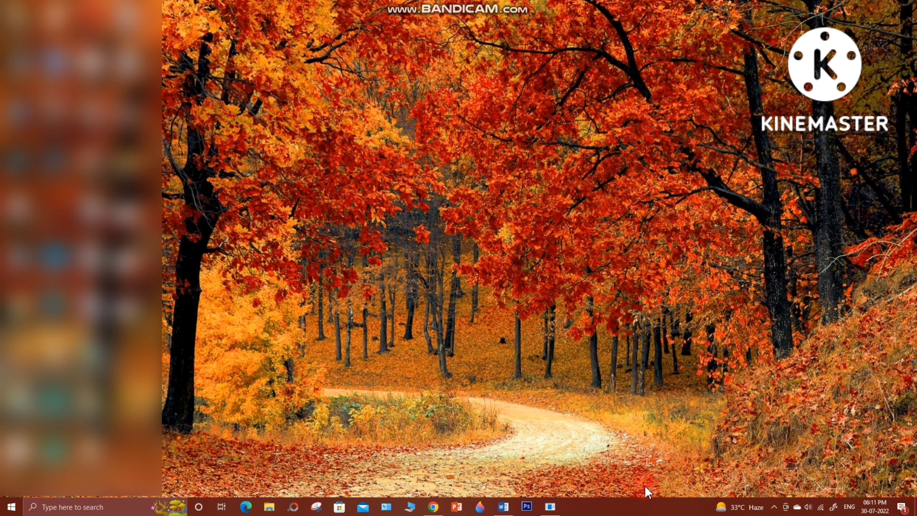
Step: Search Google Images for 'nature background hd' and preview the green meadow daisies picture
left_click(435, 504)
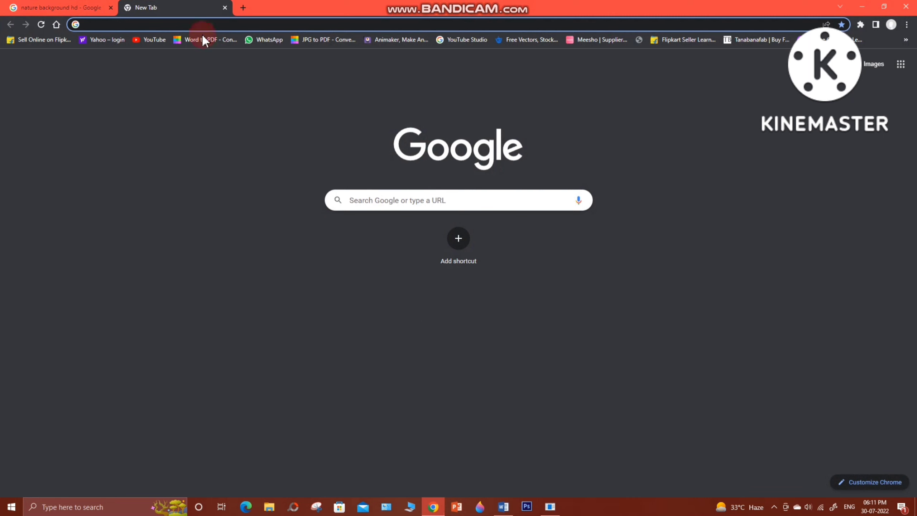
left_click(198, 25)
left_click(55, 503)
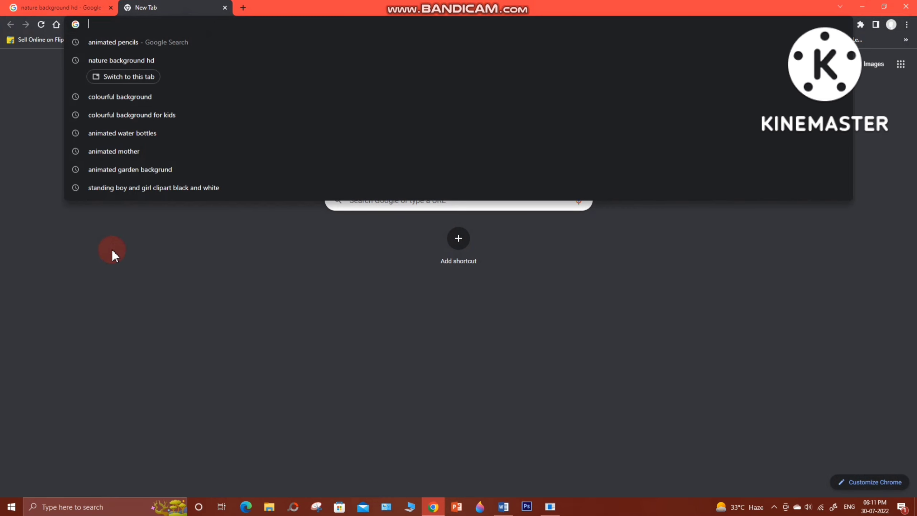
left_click(181, 62)
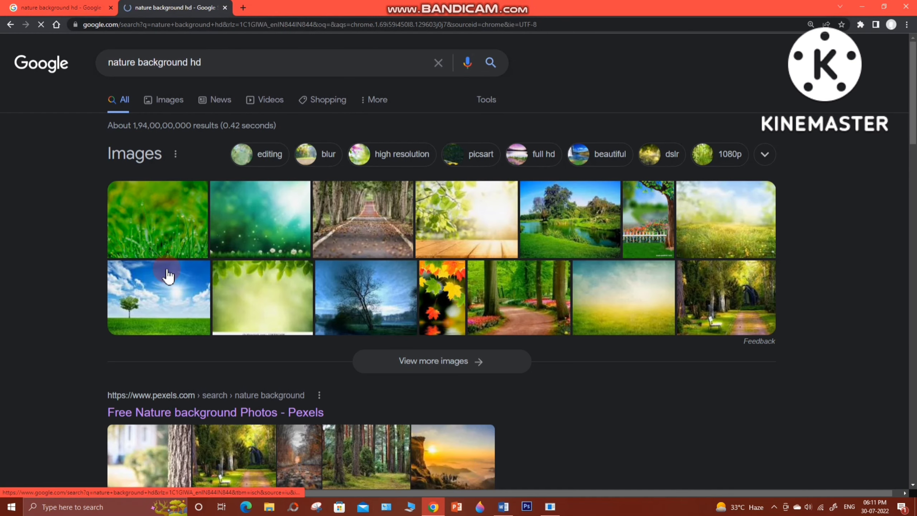
left_click(173, 96)
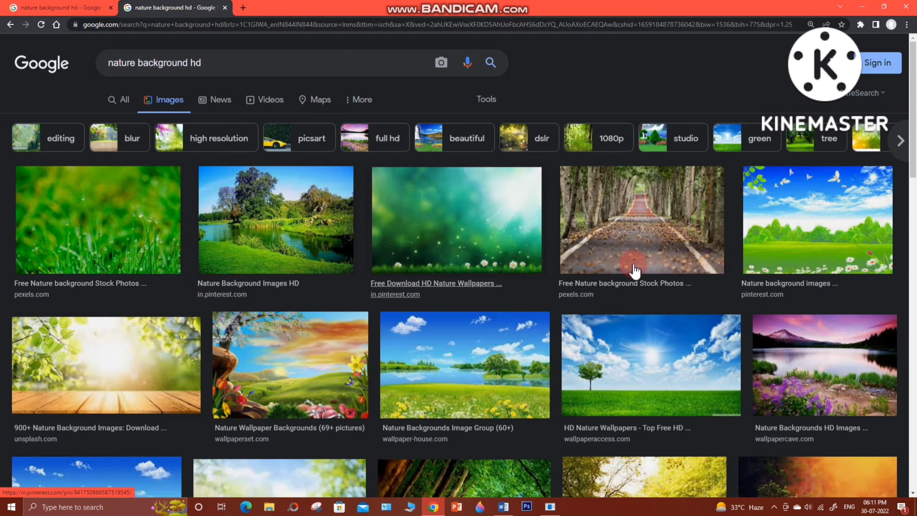
left_click(782, 230)
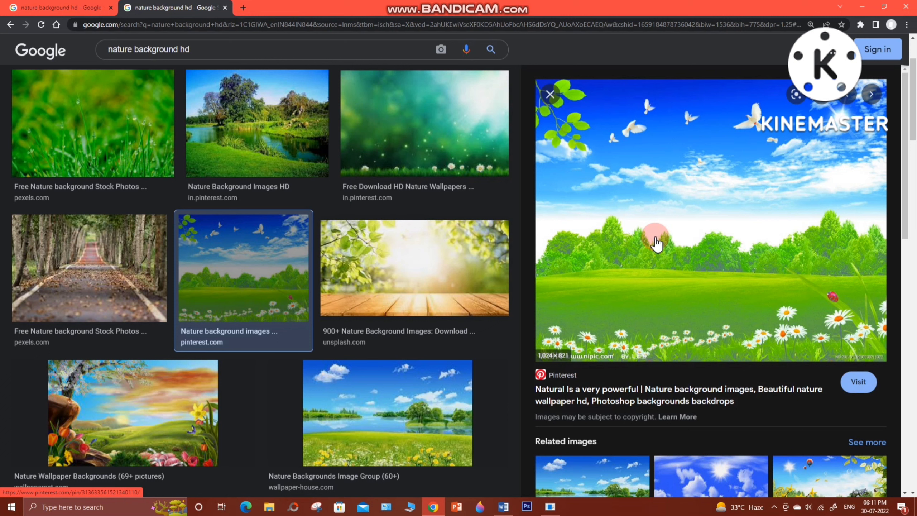
Step: Save the meadow picture to Pictures as JPEG 'image 20', then close Photos and minimize Chrome
right_click(665, 197)
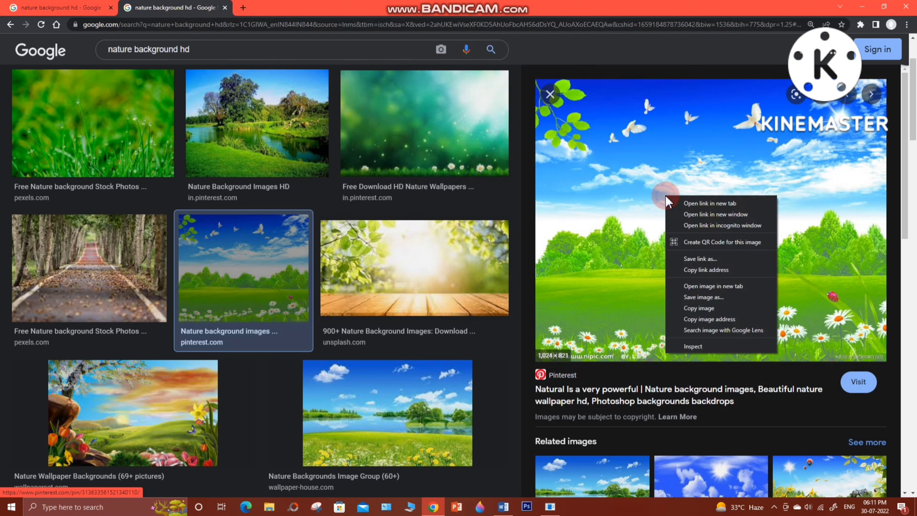
left_click(735, 297)
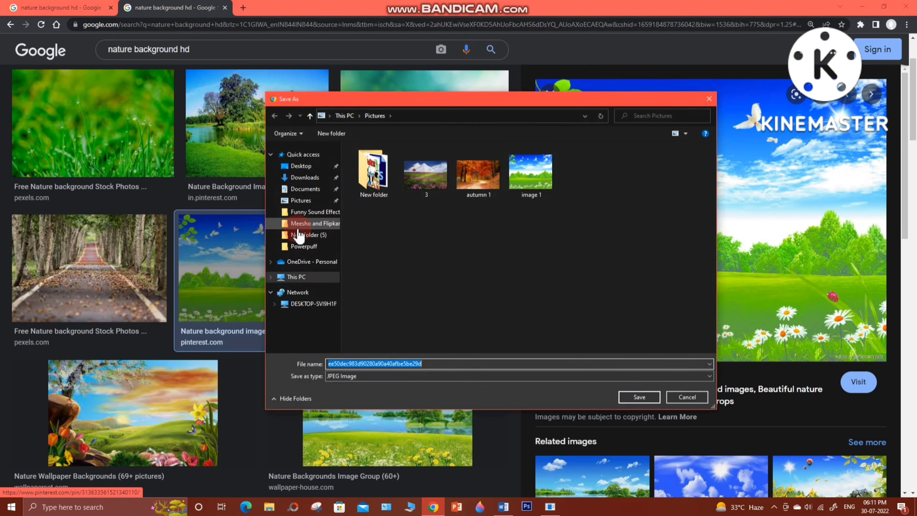
left_click(312, 202)
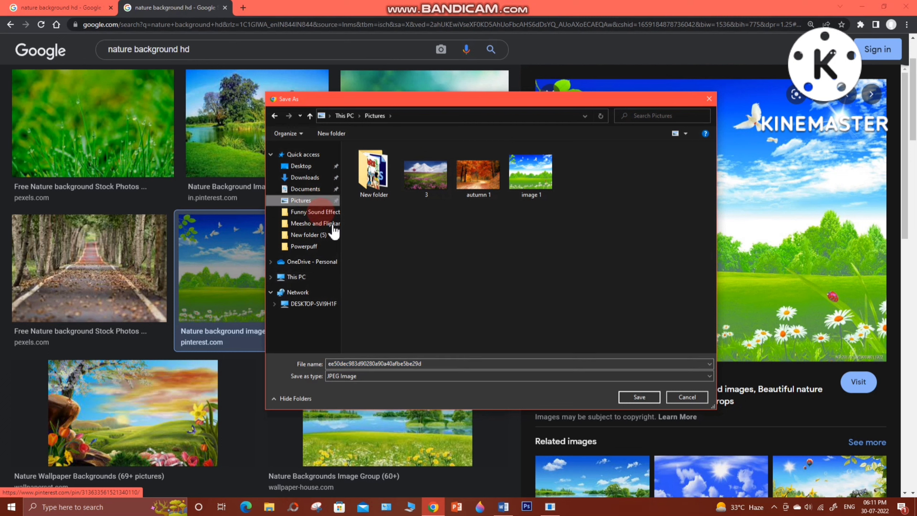
double_click(438, 363)
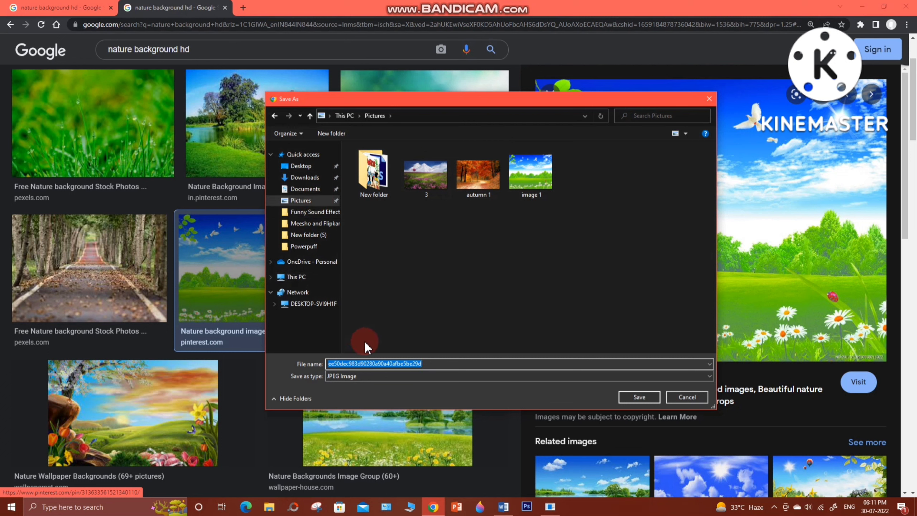
type("i")
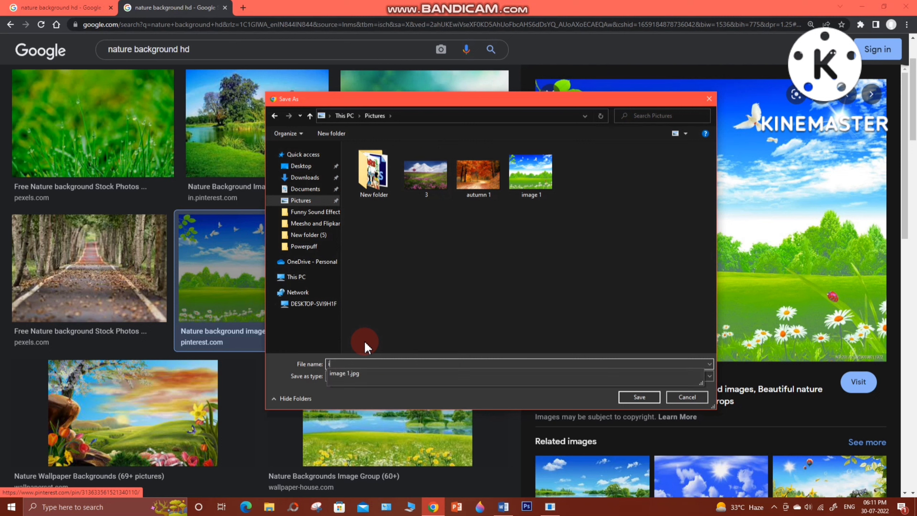
type("mage 20")
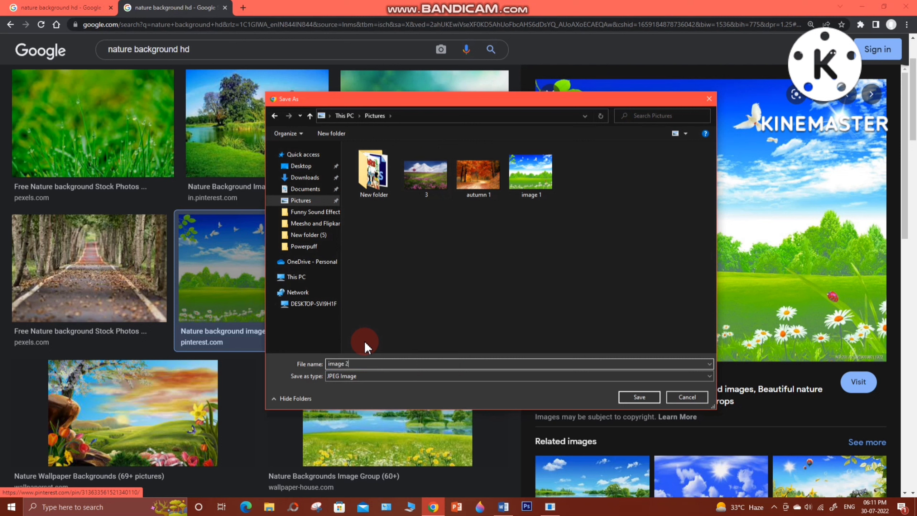
left_click(394, 377)
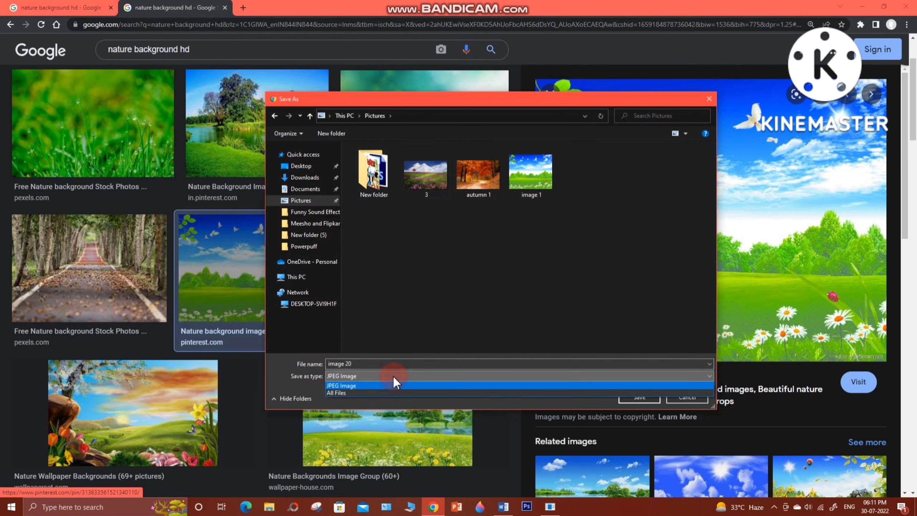
left_click(389, 385)
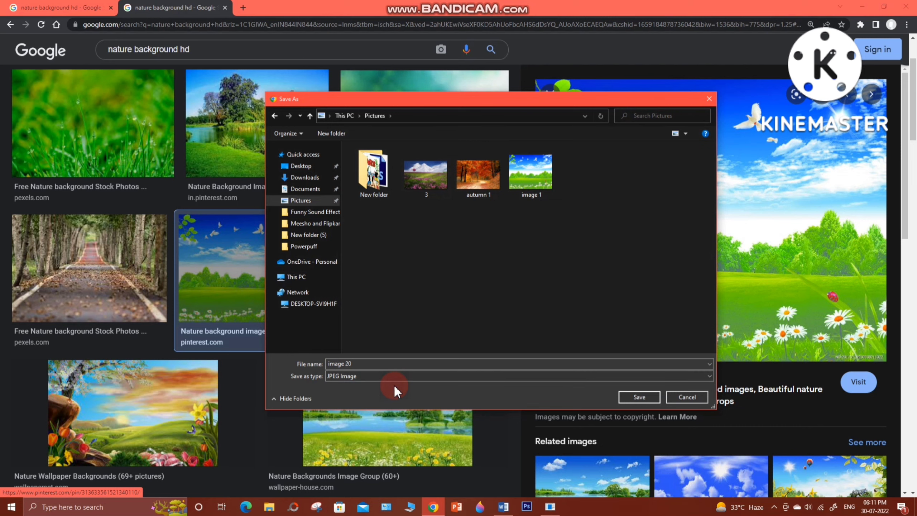
left_click(636, 396)
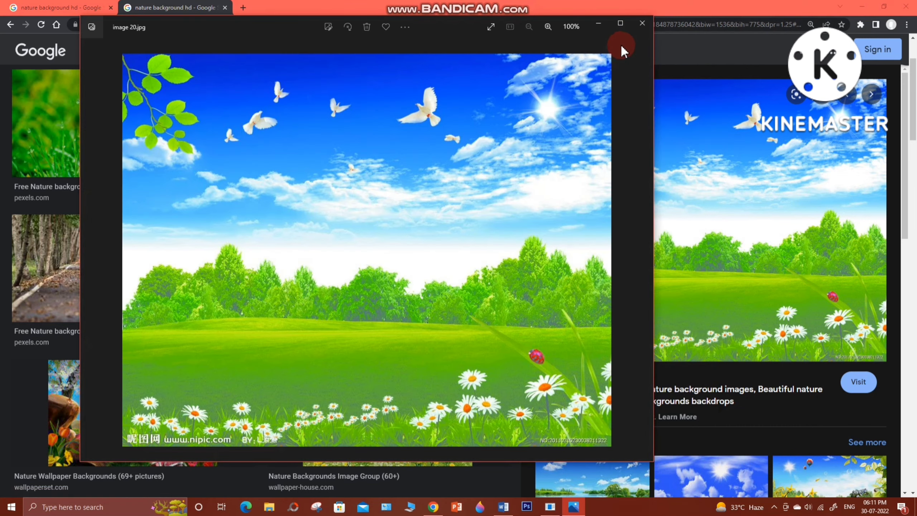
left_click(643, 23)
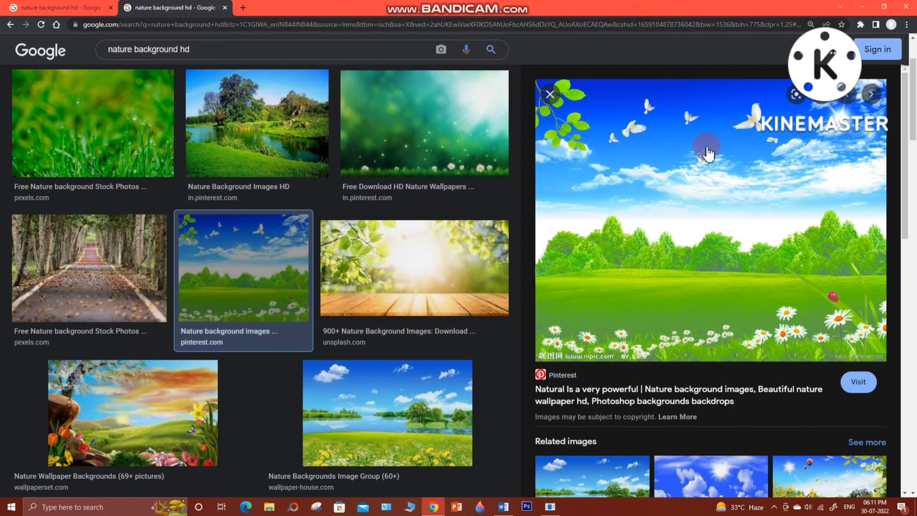
left_click(862, 6)
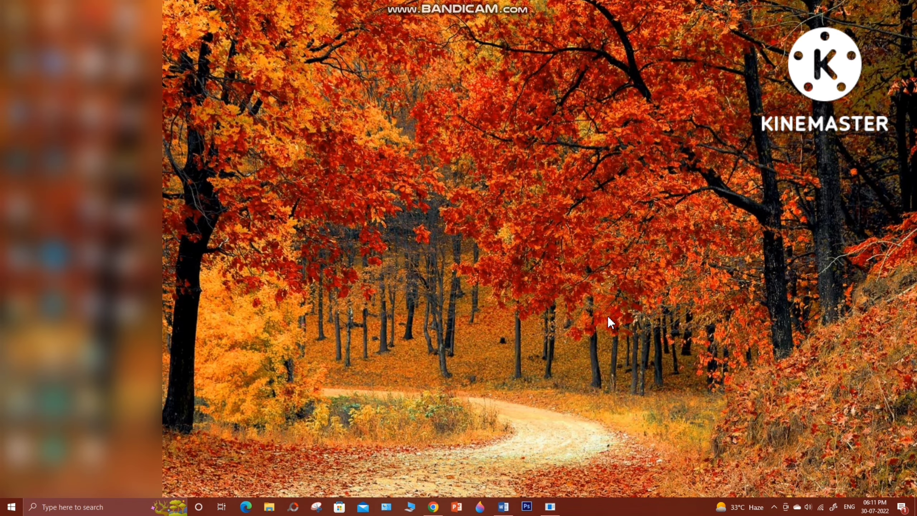
Step: Create a new folder named 'Desktop Background' in Pictures
left_click(270, 507)
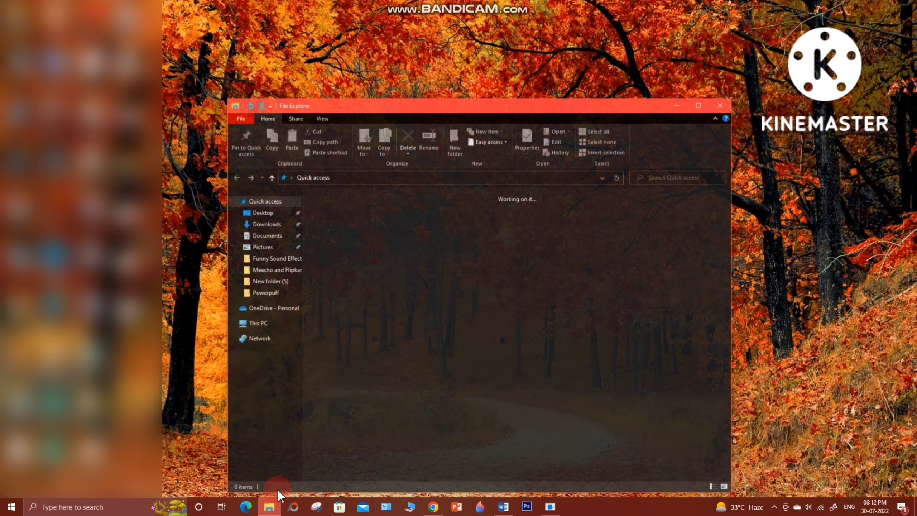
left_click(269, 247)
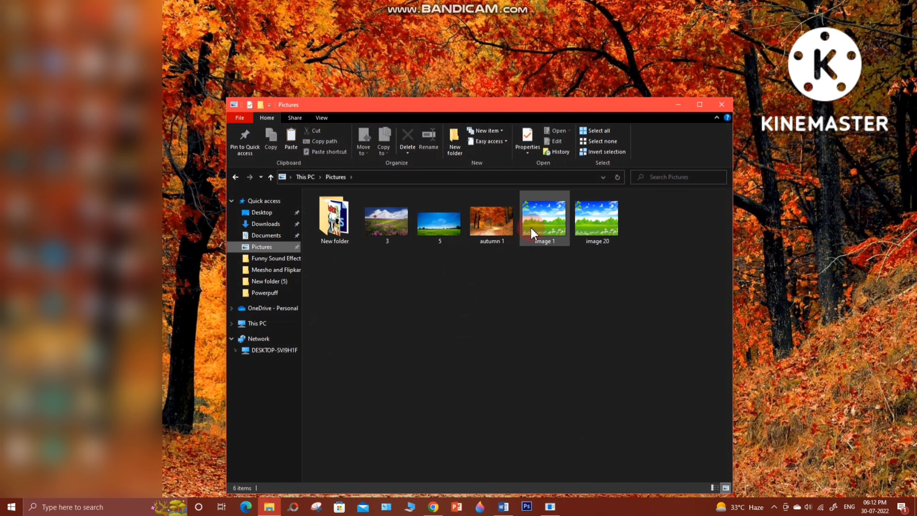
mouse_move(542, 227)
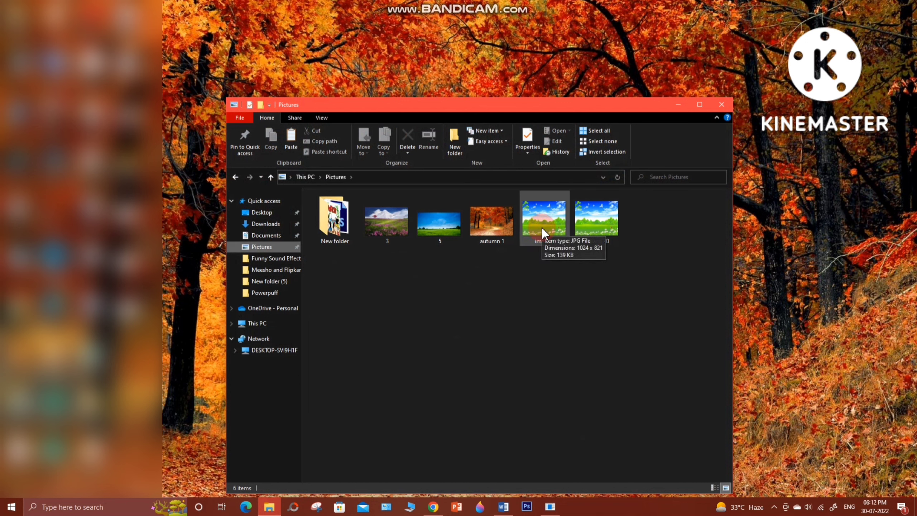
right_click(448, 290)
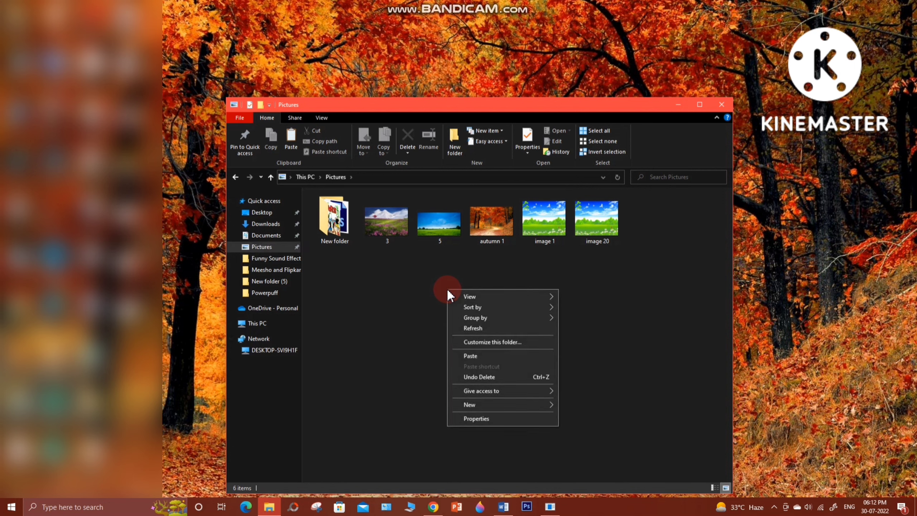
mouse_move(484, 405)
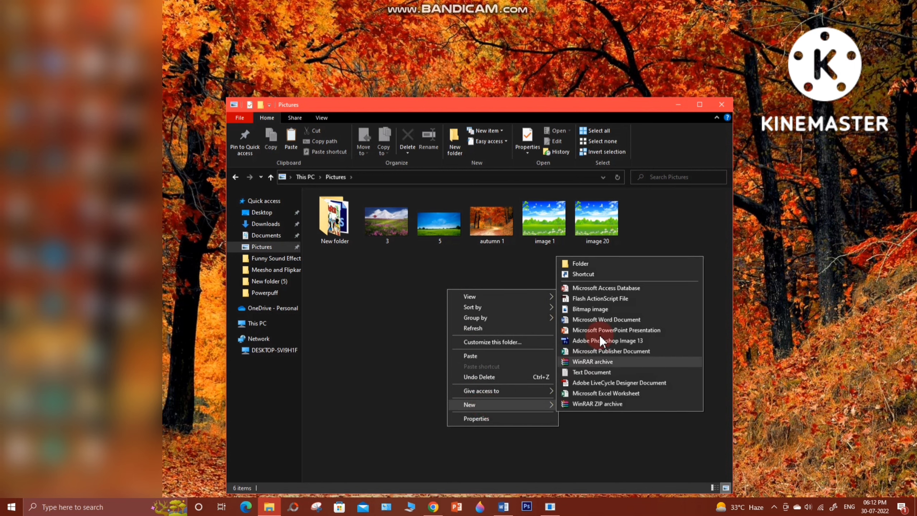
left_click(600, 262)
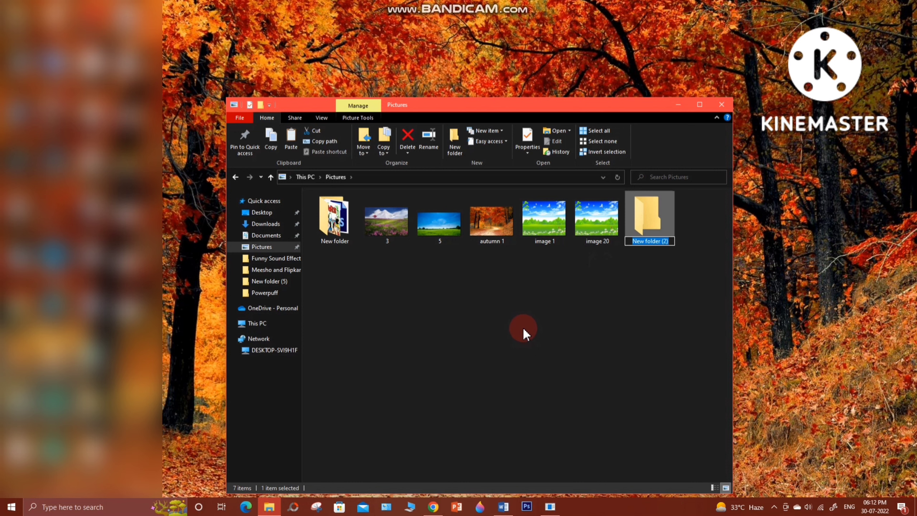
type("Desktop Background")
left_click(441, 327)
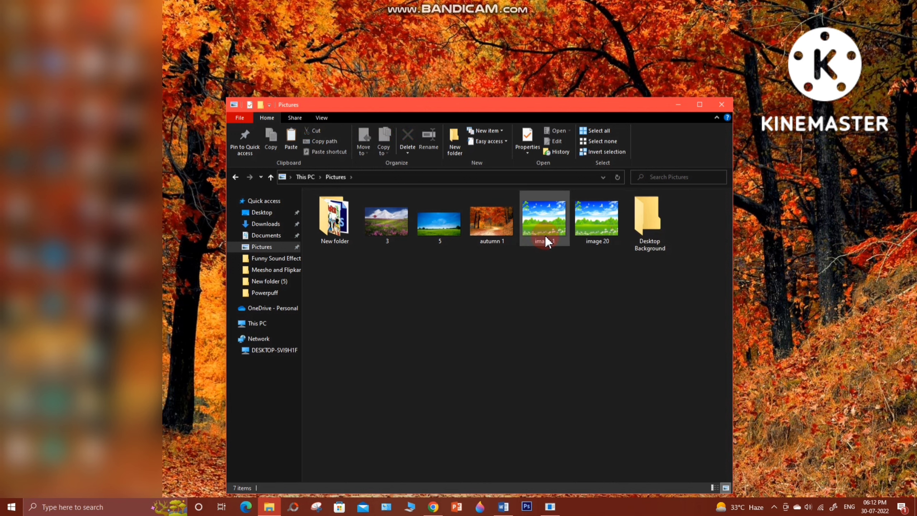
Step: Select and copy the images 3, 5, autumn 1 and image 1
left_click(556, 288)
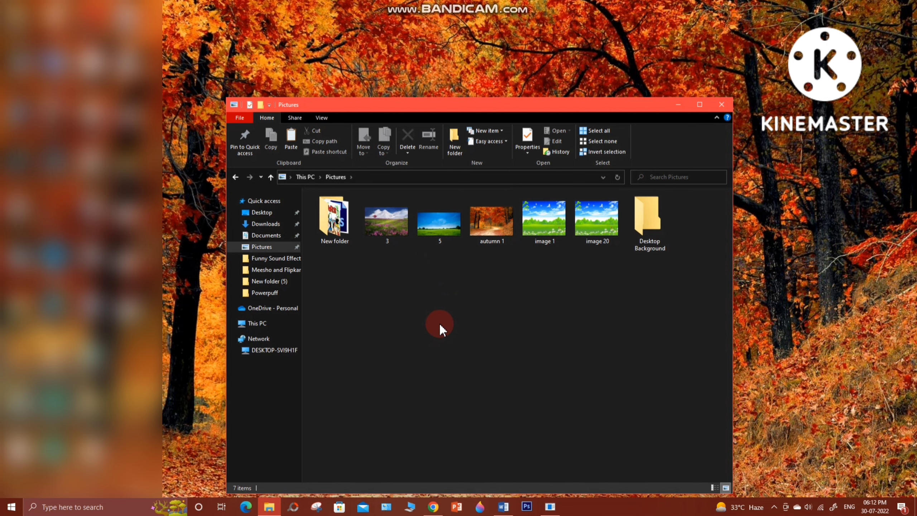
left_click(393, 226)
left_click(503, 219, "shift")
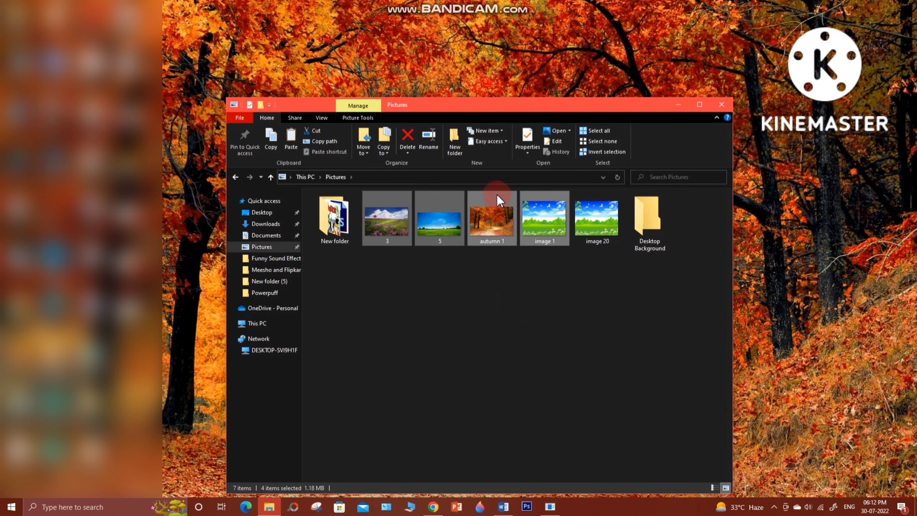
right_click(489, 210)
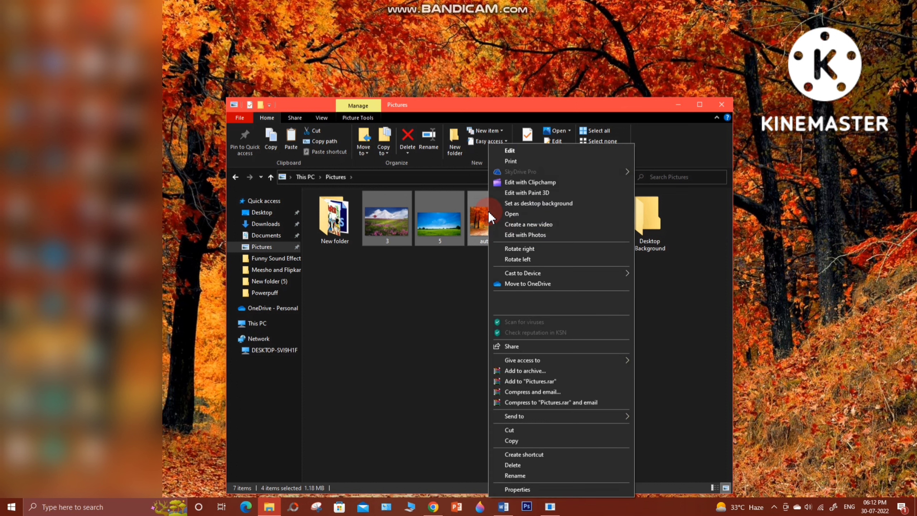
left_click(548, 440)
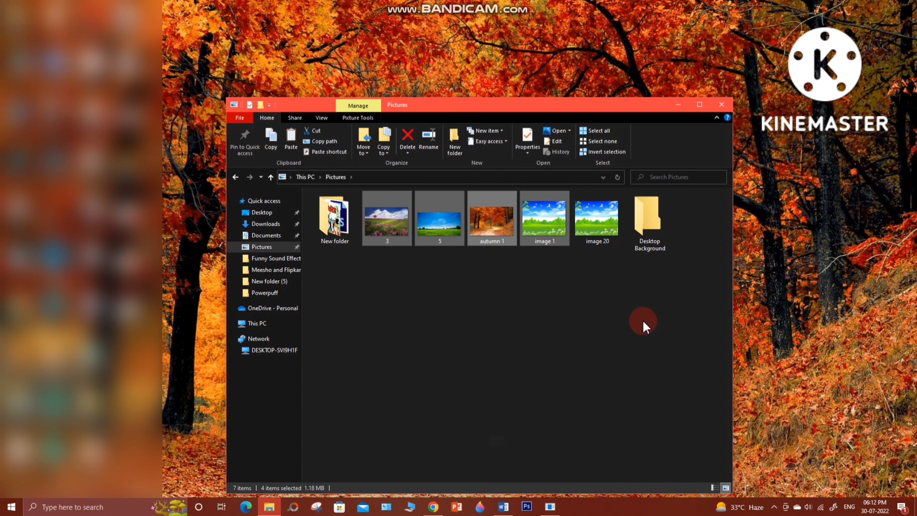
Step: Paste the four images into the Desktop Background folder
double_click(649, 221)
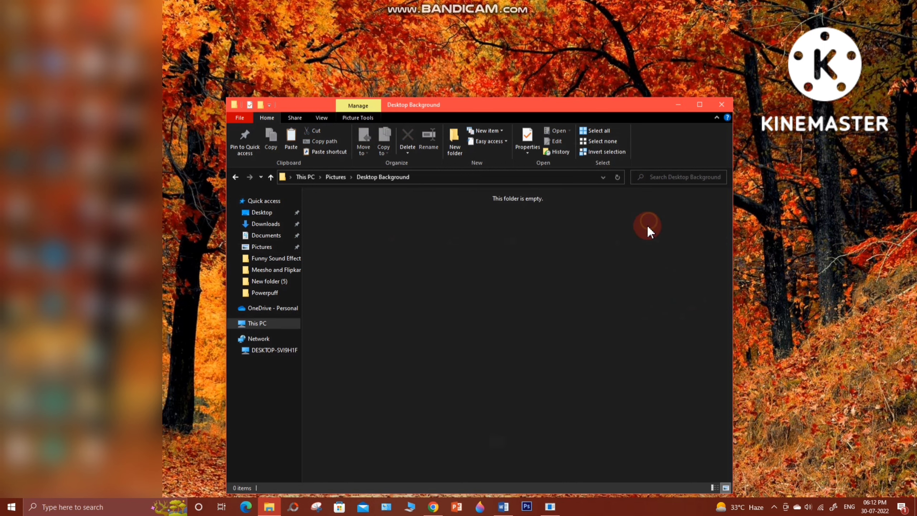
right_click(403, 265)
left_click(438, 332)
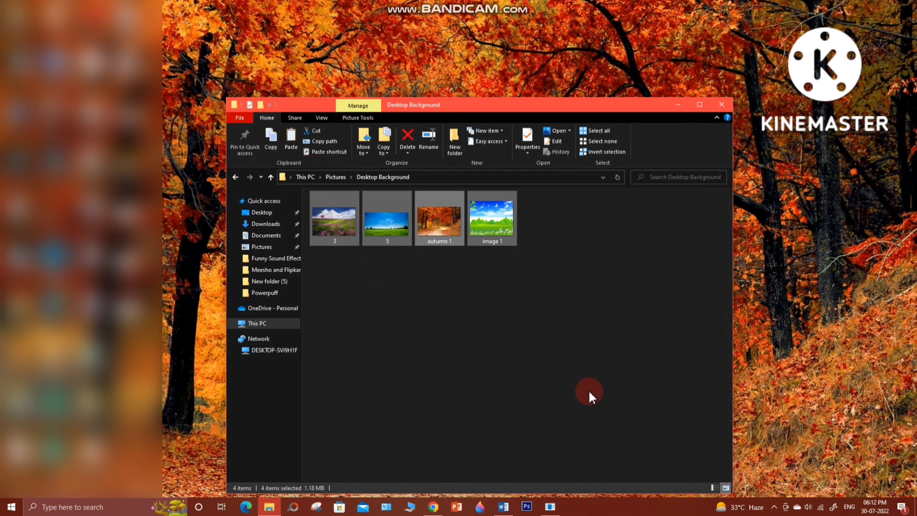
Step: Close File Explorer and open Personalize from the desktop context menu
left_click(724, 108)
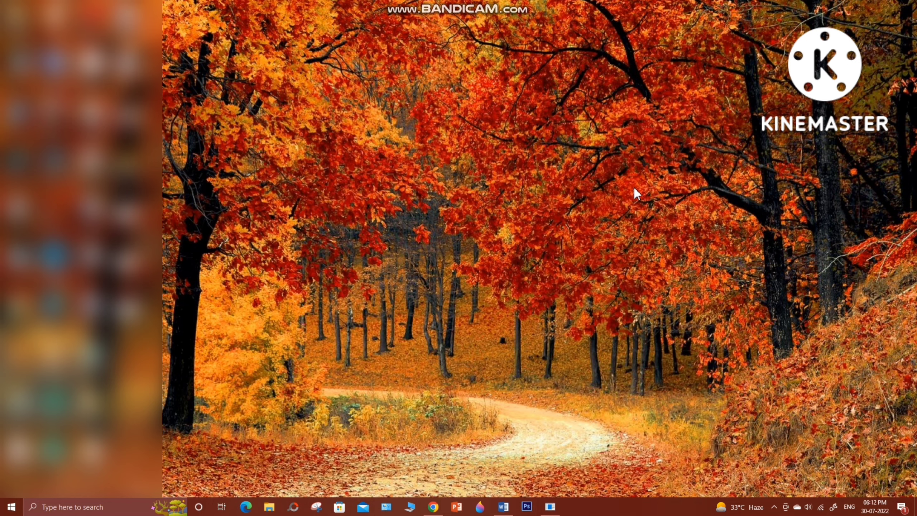
right_click(404, 140)
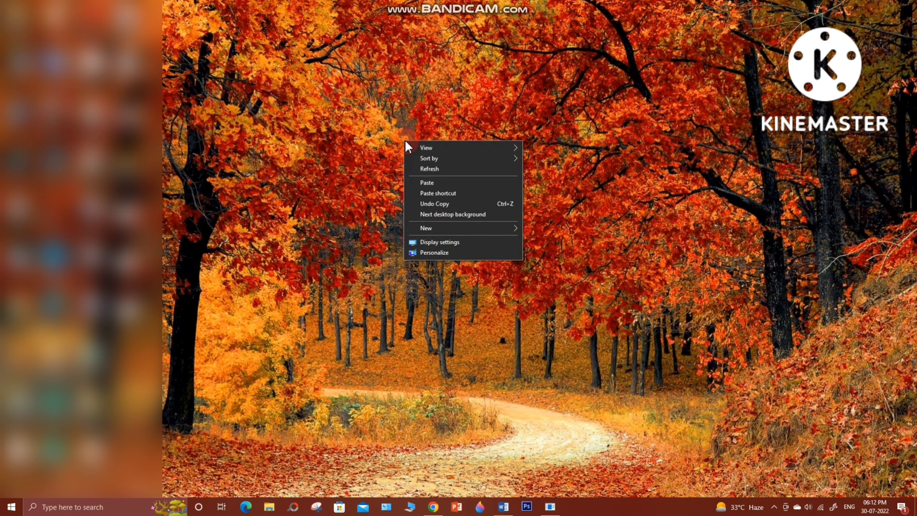
left_click(454, 252)
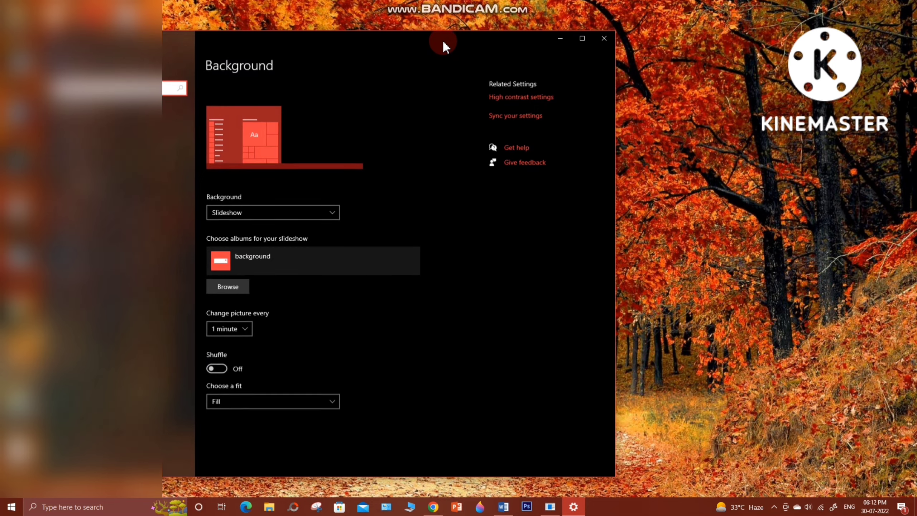
Step: Set the background to Slideshow with Pictures\Desktop Background as the album
left_click_drag(442, 36, 569, 38)
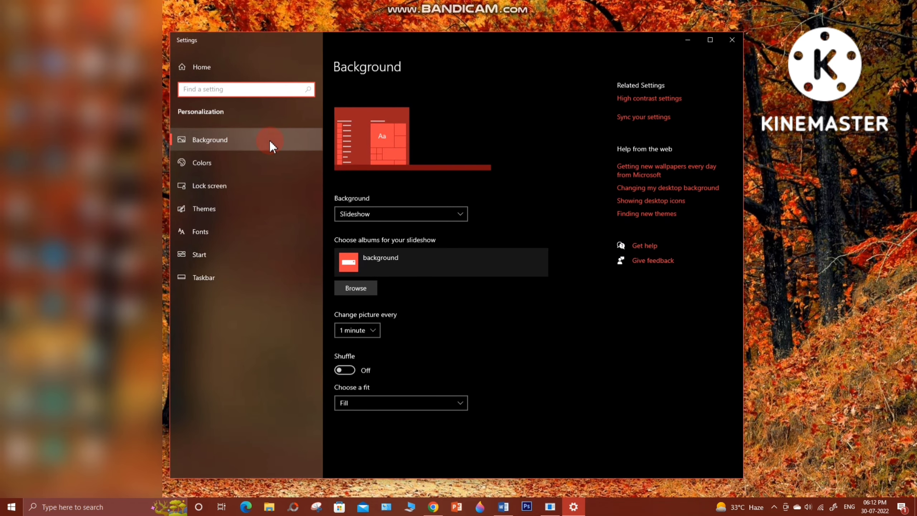
left_click(235, 143)
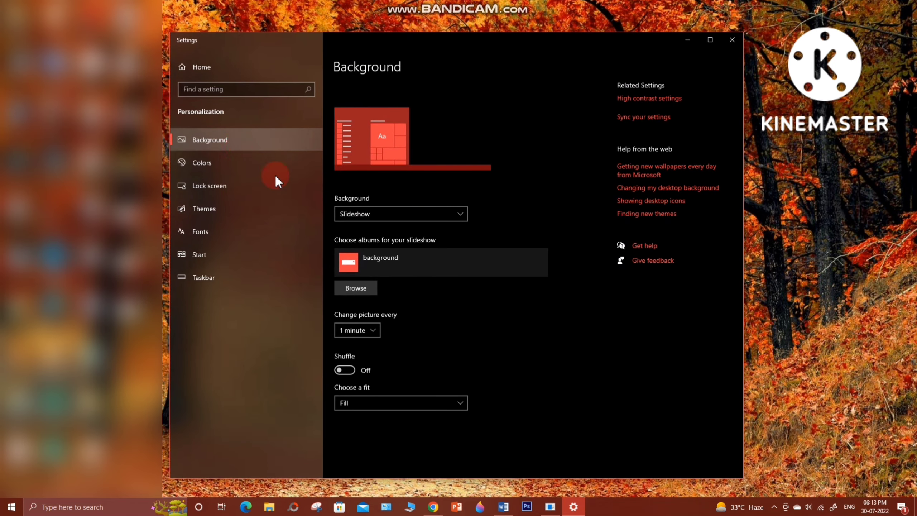
left_click(397, 214)
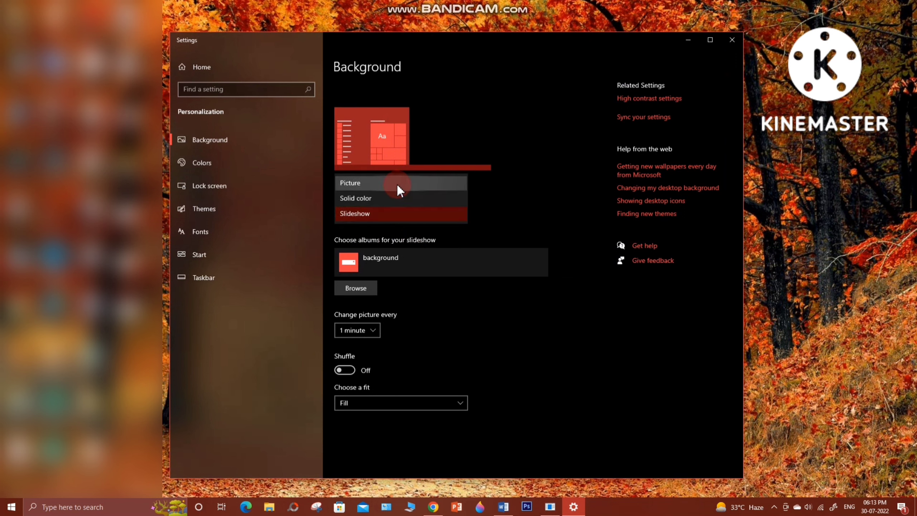
left_click(395, 212)
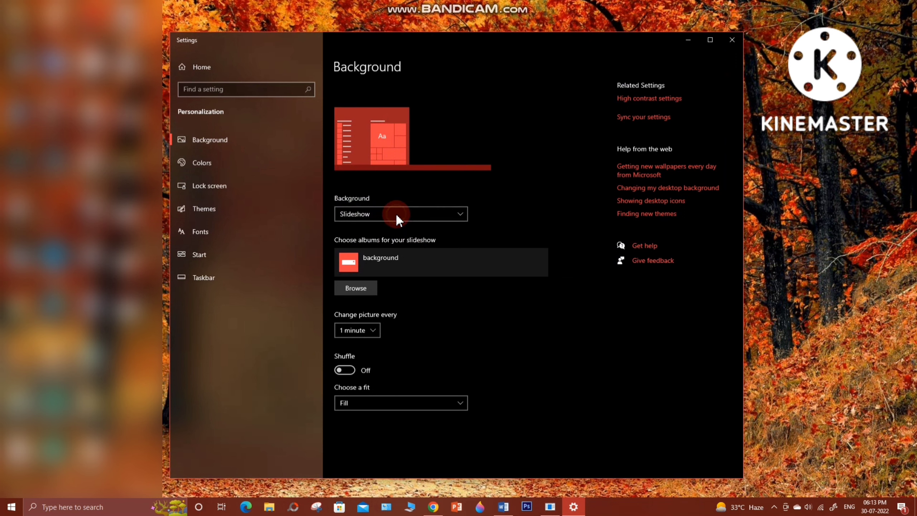
left_click(360, 289)
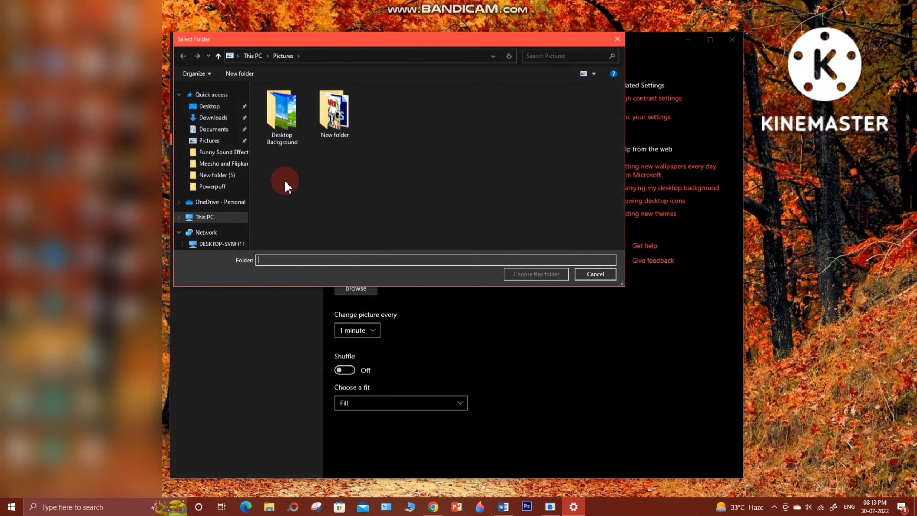
left_click(220, 141)
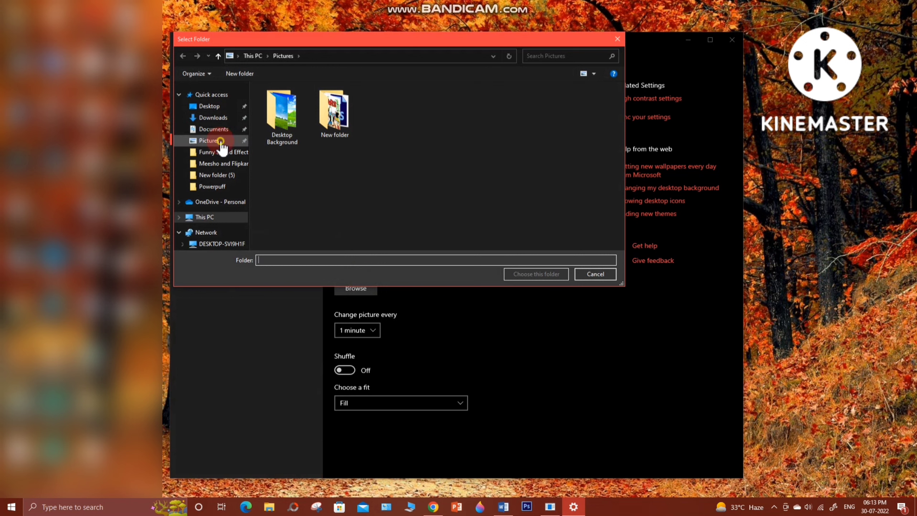
left_click(289, 127)
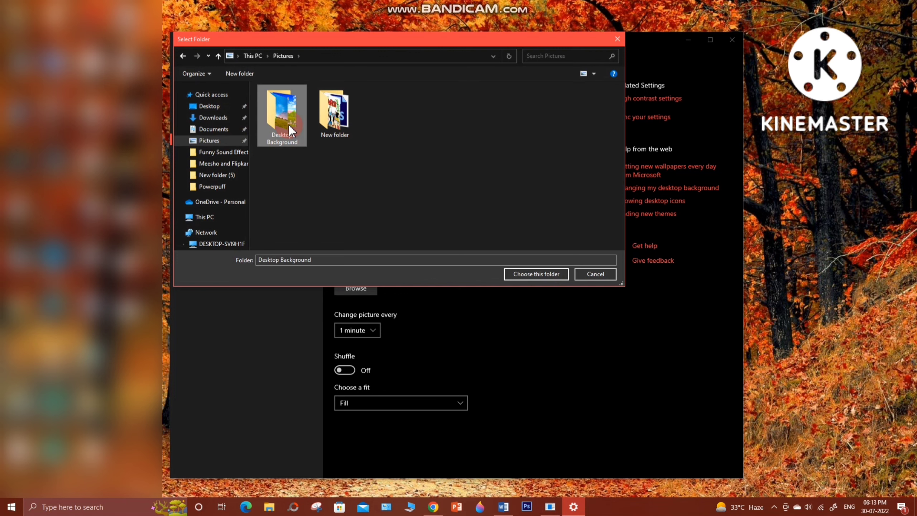
left_click(538, 275)
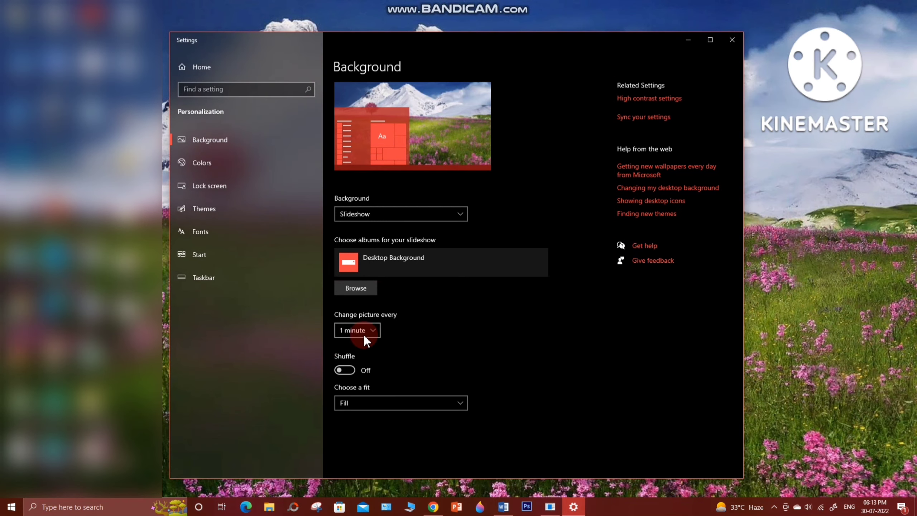
Step: Keep a 1 minute picture interval and Fill fit, then close Settings
left_click(373, 335)
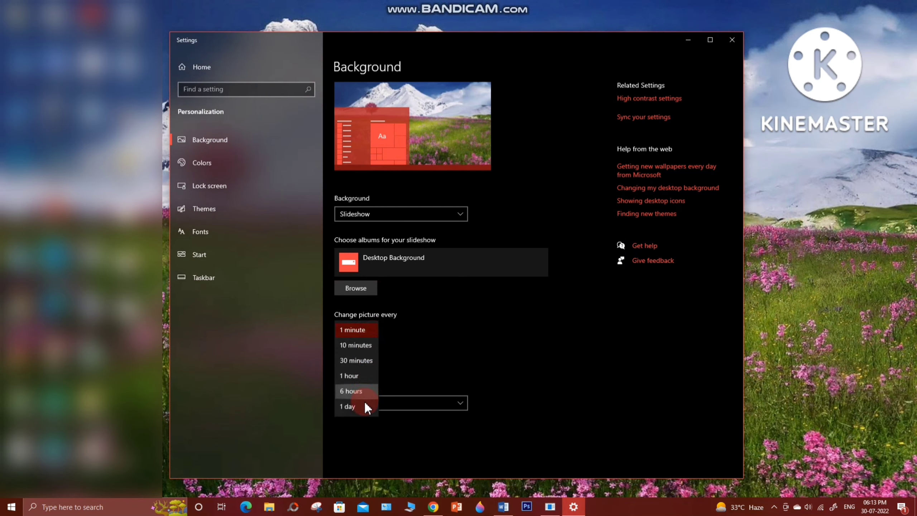
left_click(370, 331)
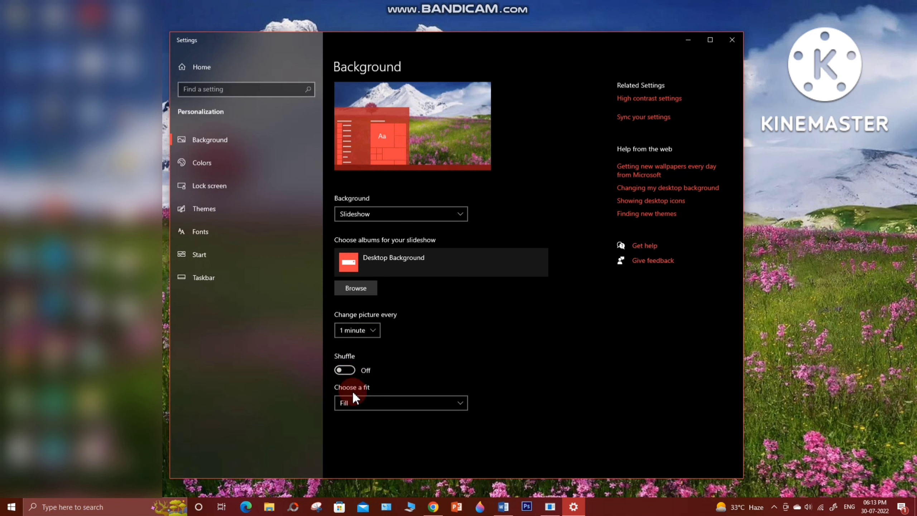
left_click(374, 407)
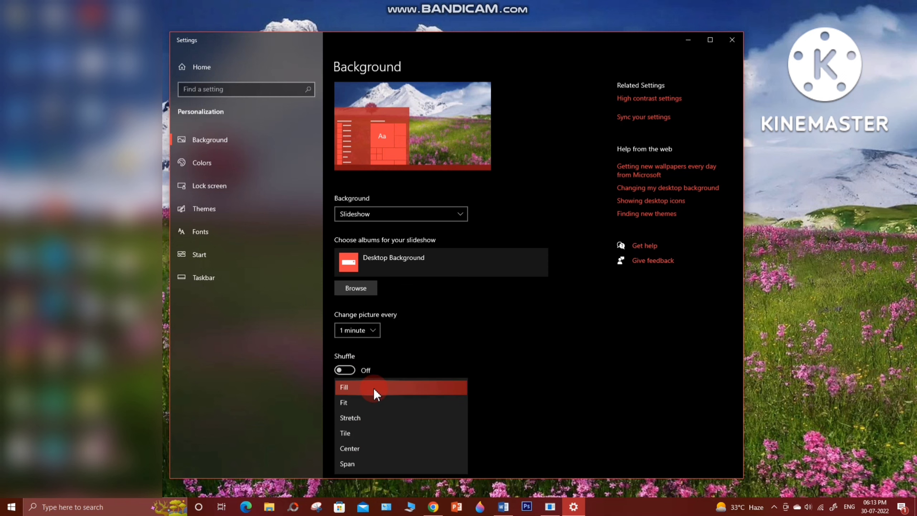
left_click(374, 389)
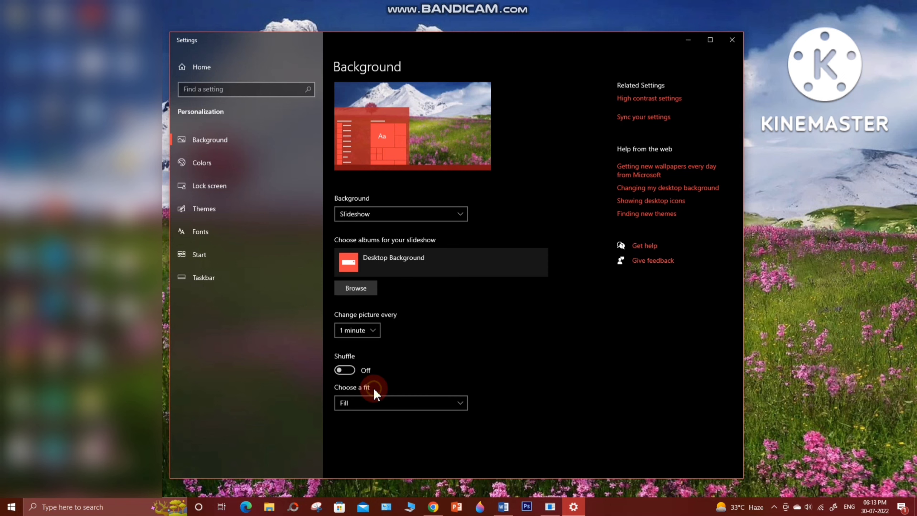
left_click(731, 40)
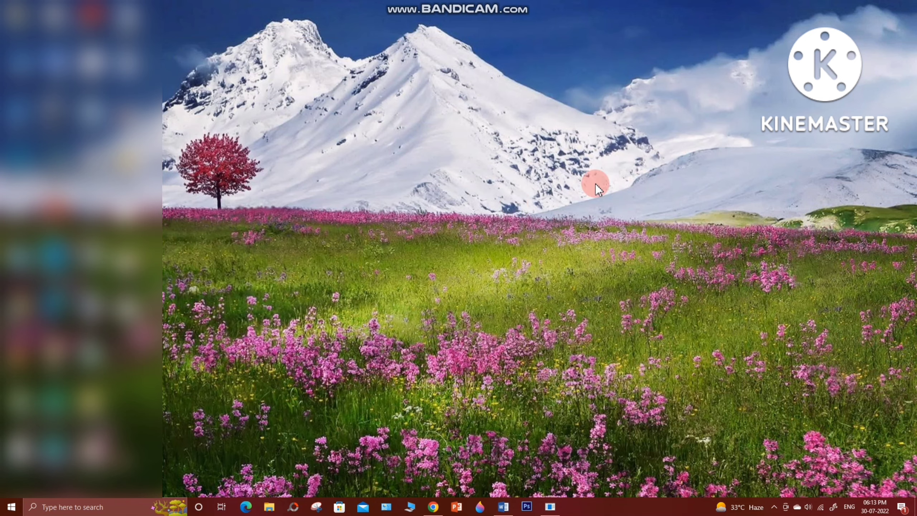
Step: Skip ahead two wallpapers using Next desktop background from the desktop menu
right_click(445, 172)
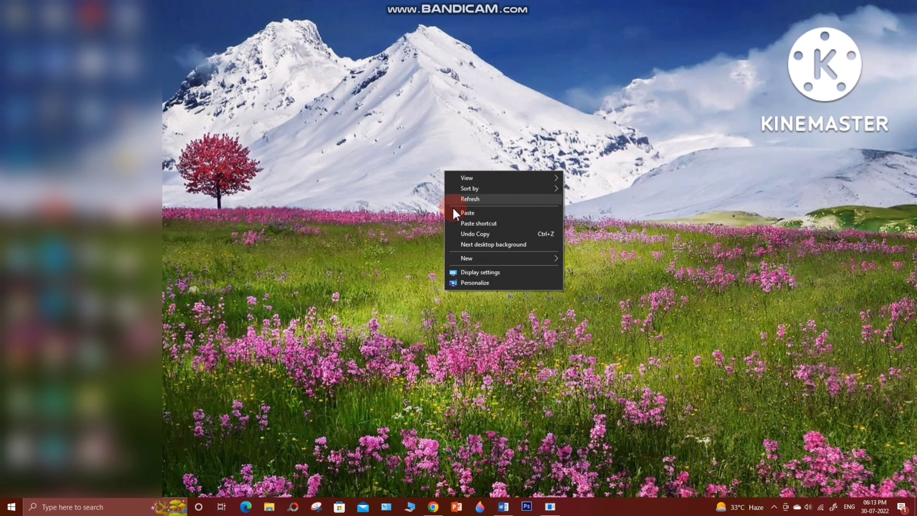
left_click(533, 245)
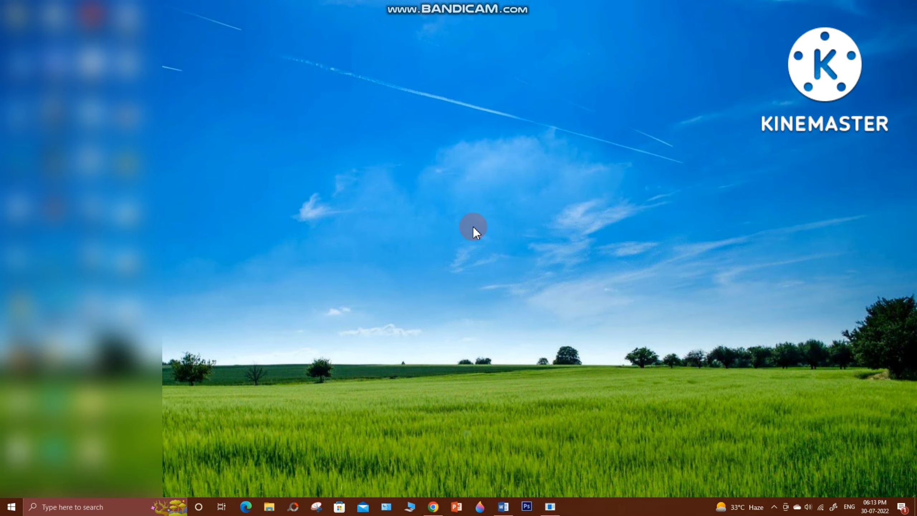
right_click(431, 198)
left_click(522, 271)
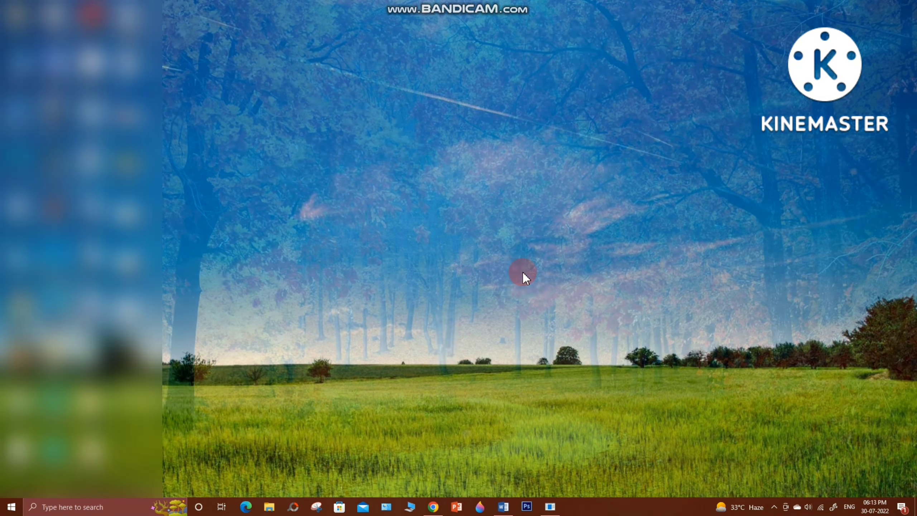